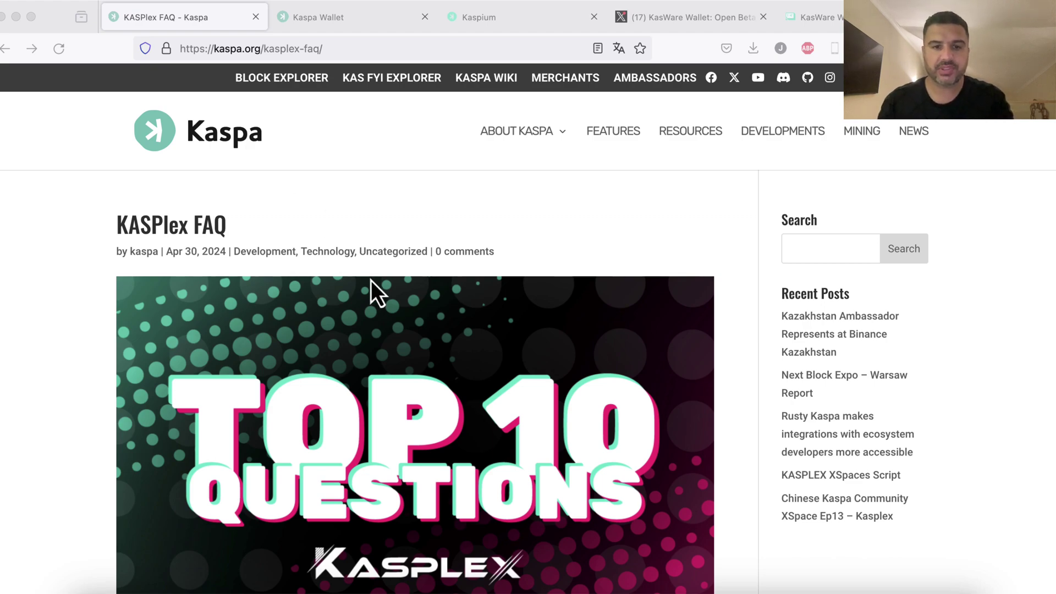
Scroll to the expanded FAQ answer explaining KRC20 balances are queried via Kasplex APIs
scroll(371, 279, "down", 10)
scroll(371, 279, "down", 10)
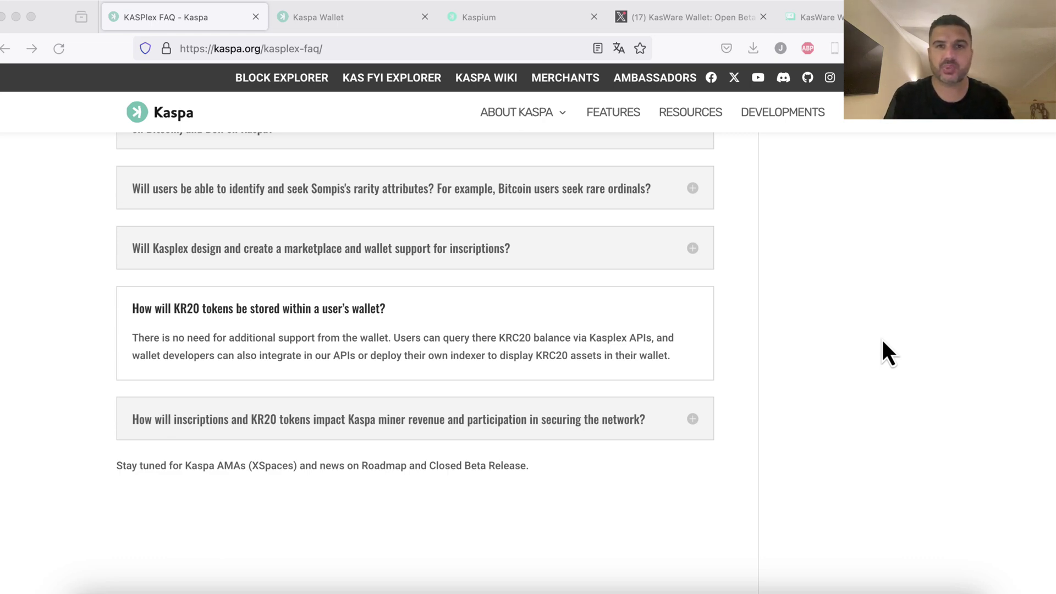
Close the Kaspa Wallet and Kaspium tabs, leaving the KasWare Wallet X profile in view
left_click(330, 22)
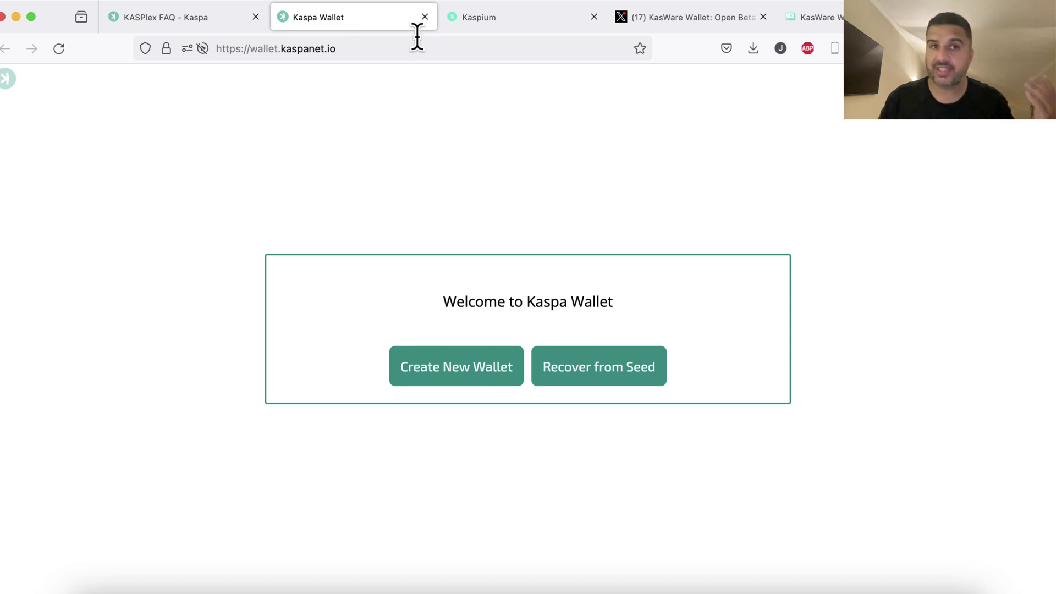
left_click(424, 19)
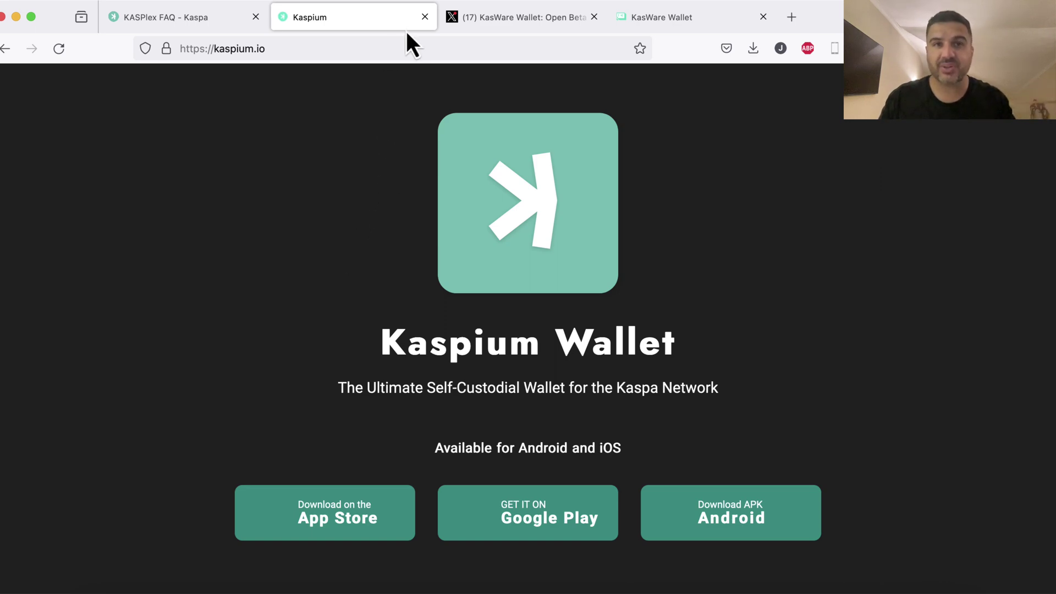
left_click(424, 17)
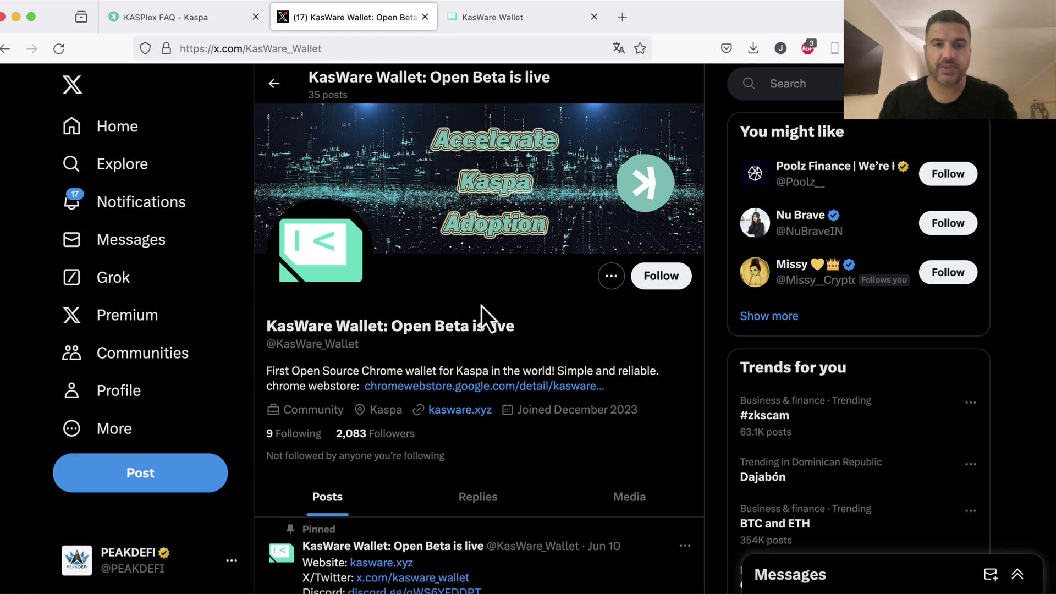
scroll(484, 307, "down", 5)
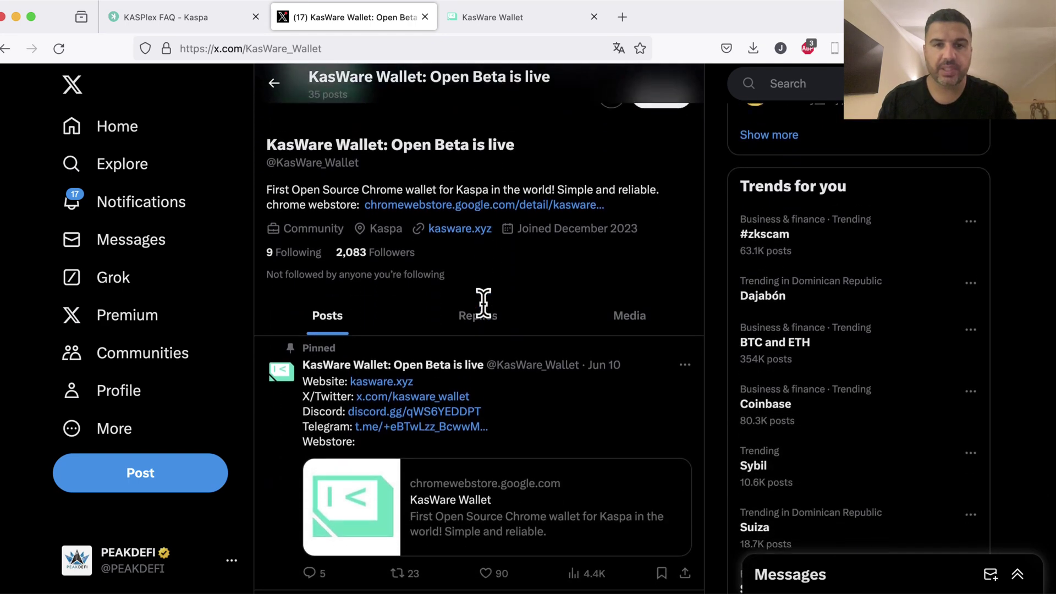
scroll(489, 316, "down", 5)
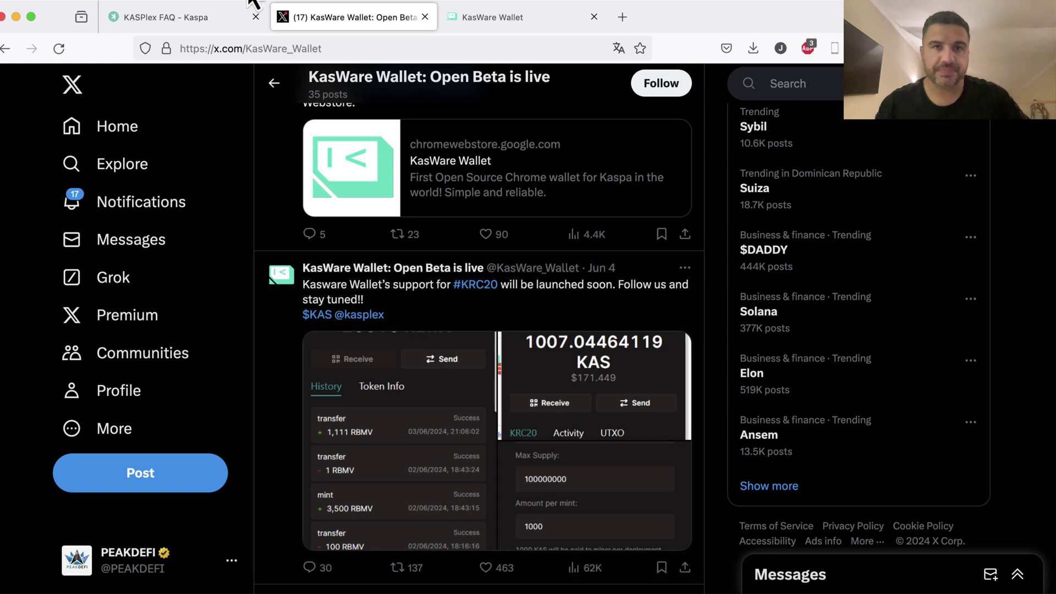
left_click(487, 19)
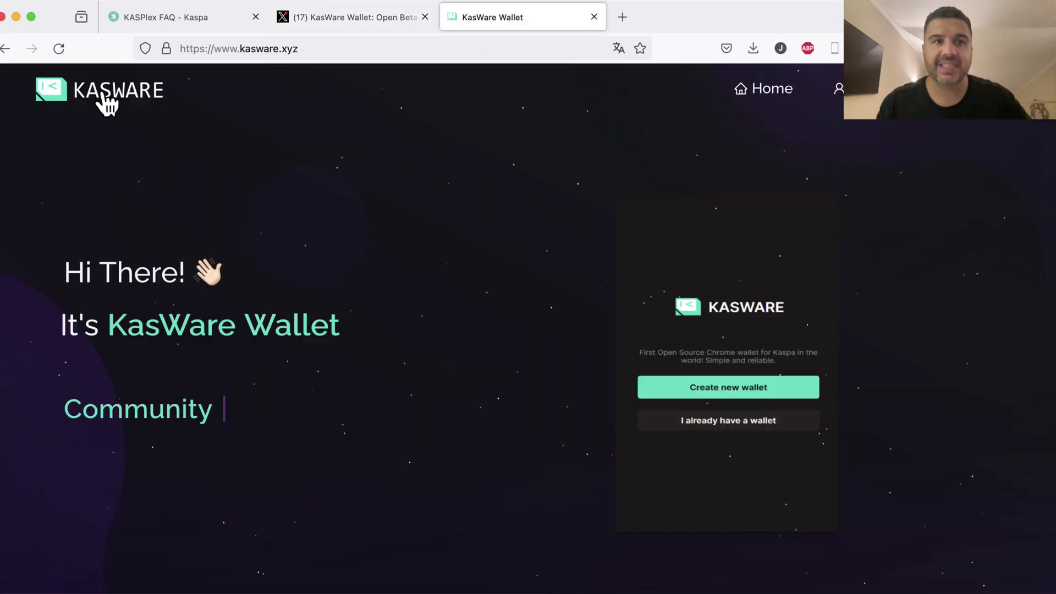
left_click(309, 21)
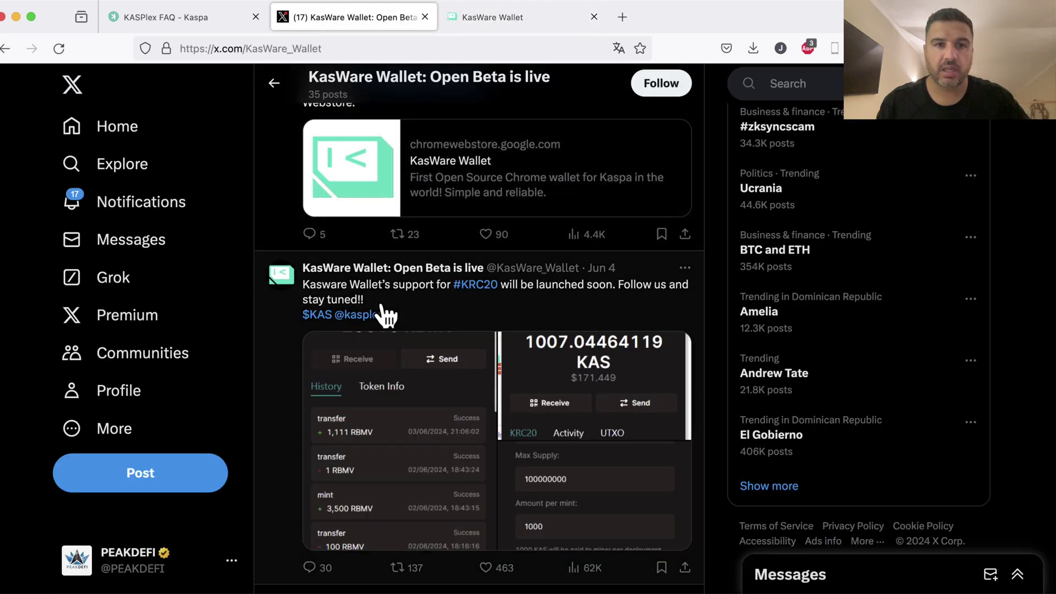
mouse_move(443, 270)
scroll(423, 357, "up", 10)
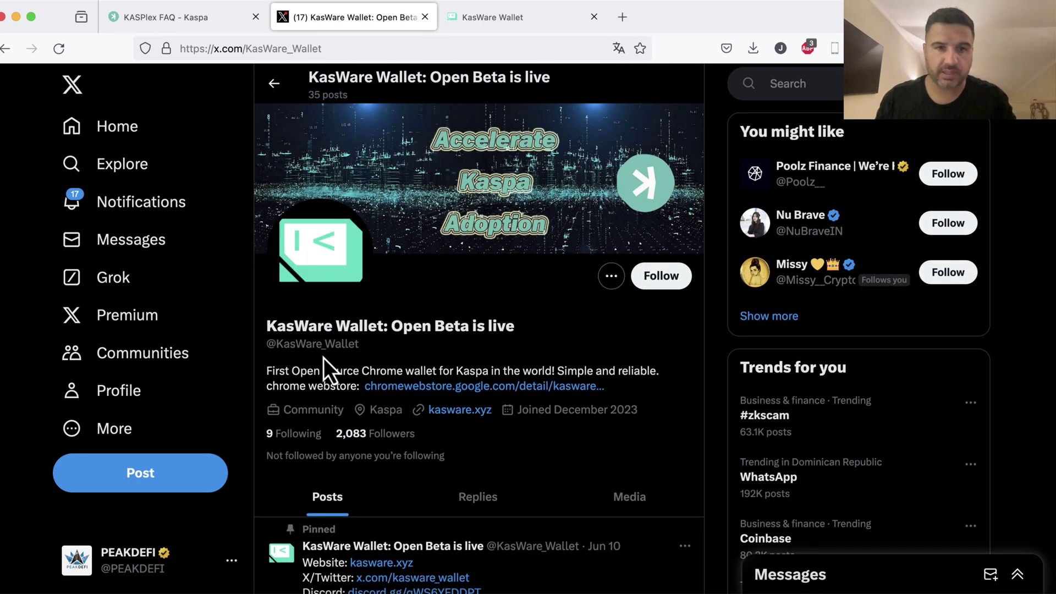
scroll(385, 330, "down", 5)
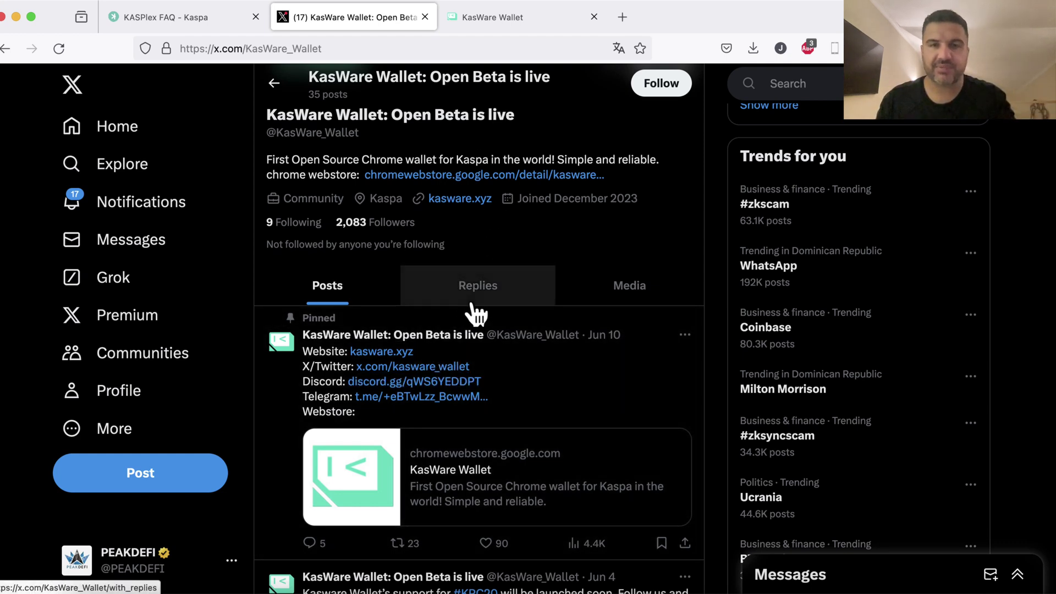
scroll(476, 222, "up", 2)
scroll(477, 222, "up", 1)
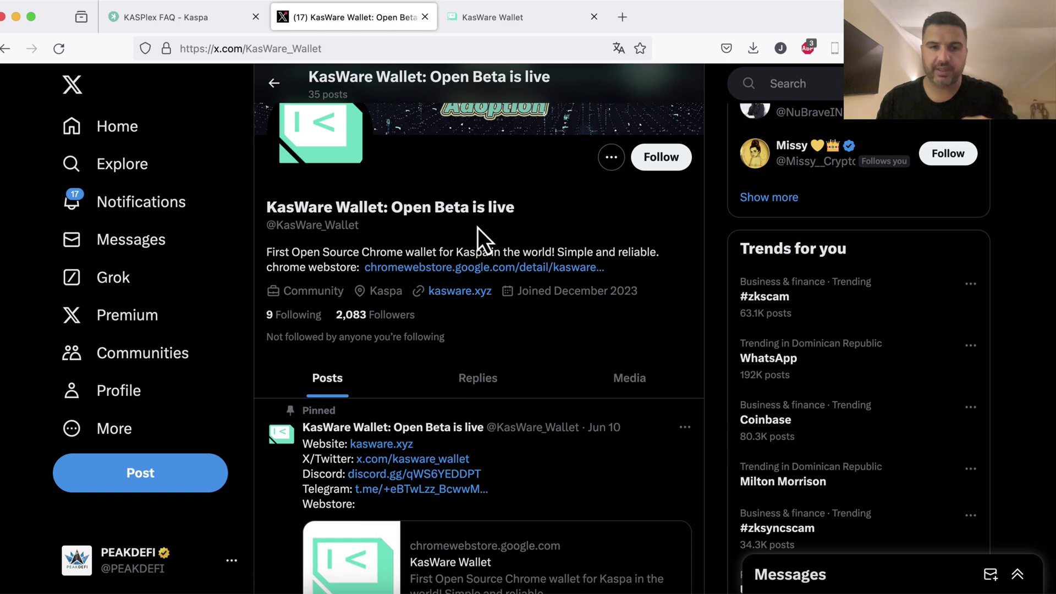
scroll(473, 130, "up", 3)
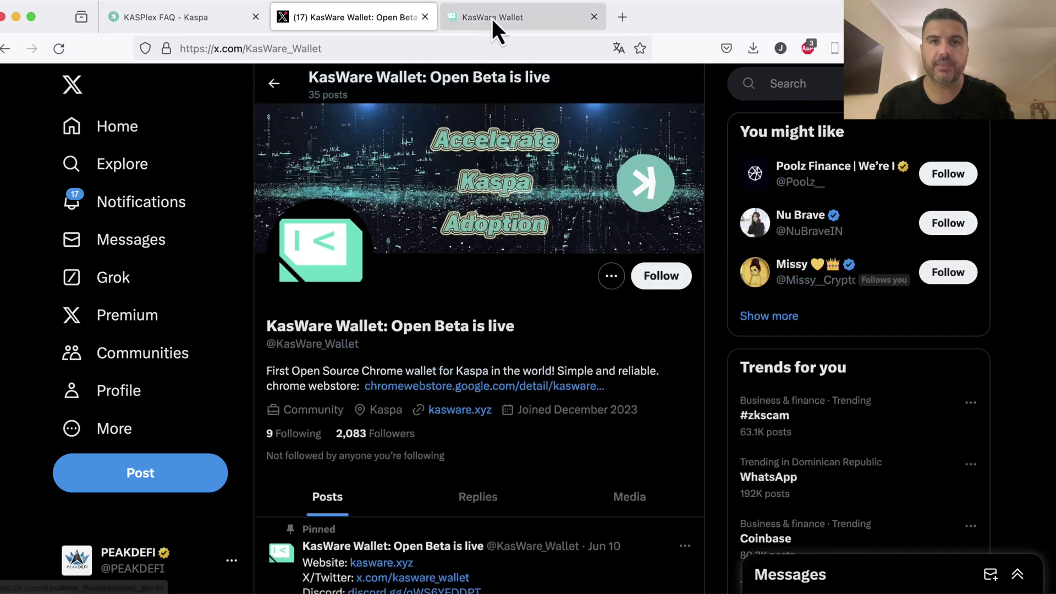
Follow KasWare's Chrome download link, accept using Google Chrome, and switch to it
left_click(491, 18)
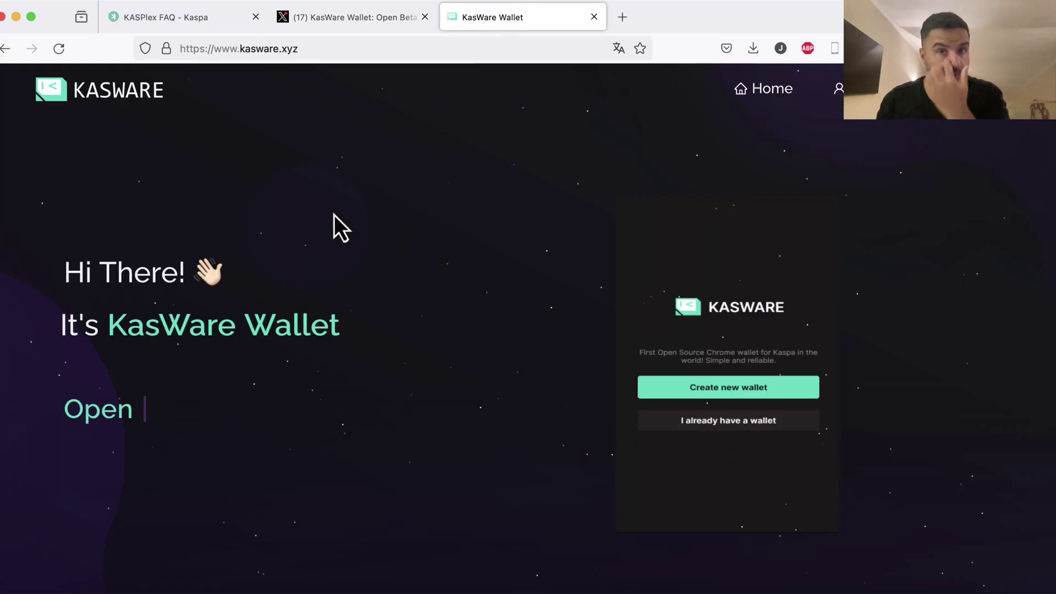
scroll(455, 308, "down", 5)
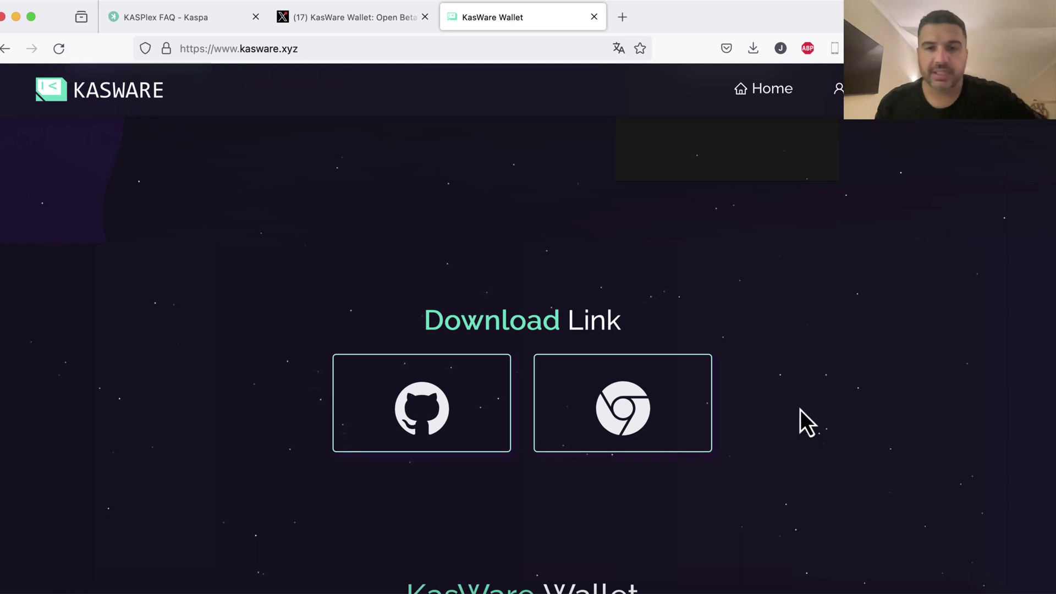
left_click(649, 405)
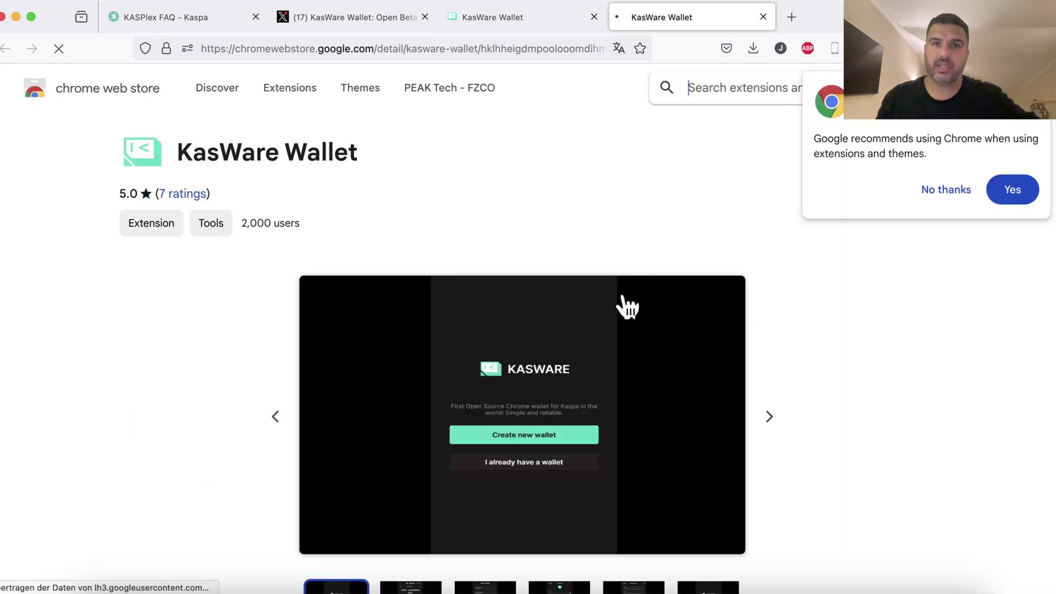
left_click(1012, 190)
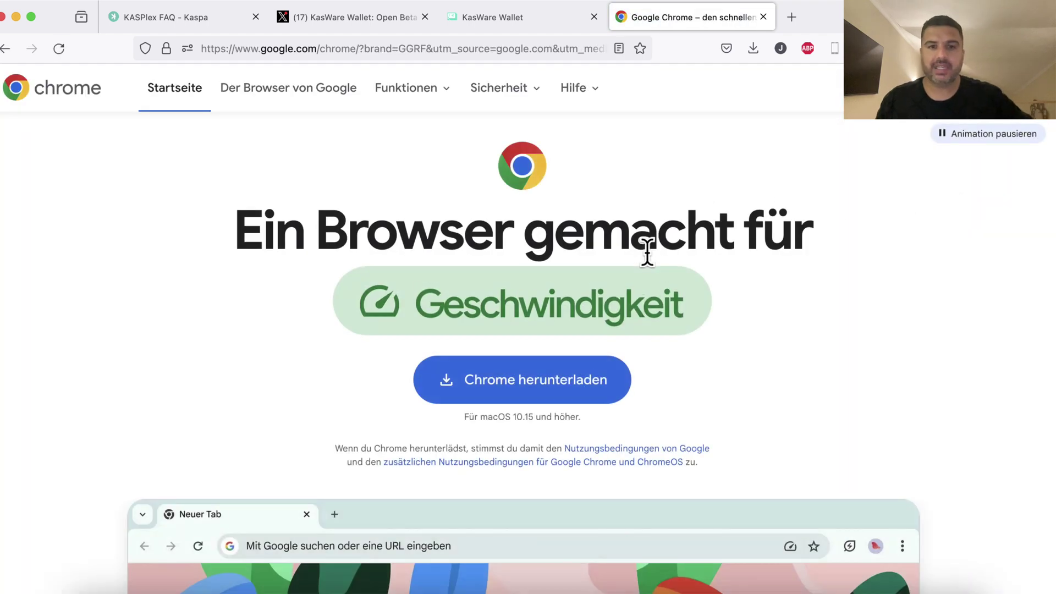
left_click(732, 589)
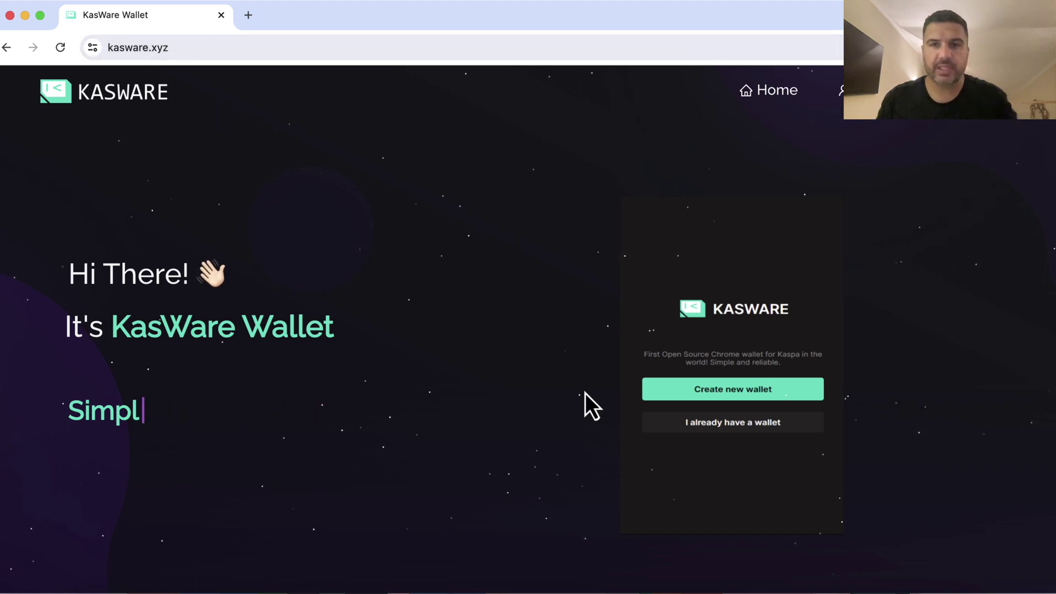
Add the KasWare Wallet extension to Chrome from its Chrome Web Store listing
scroll(598, 387, "down", 7)
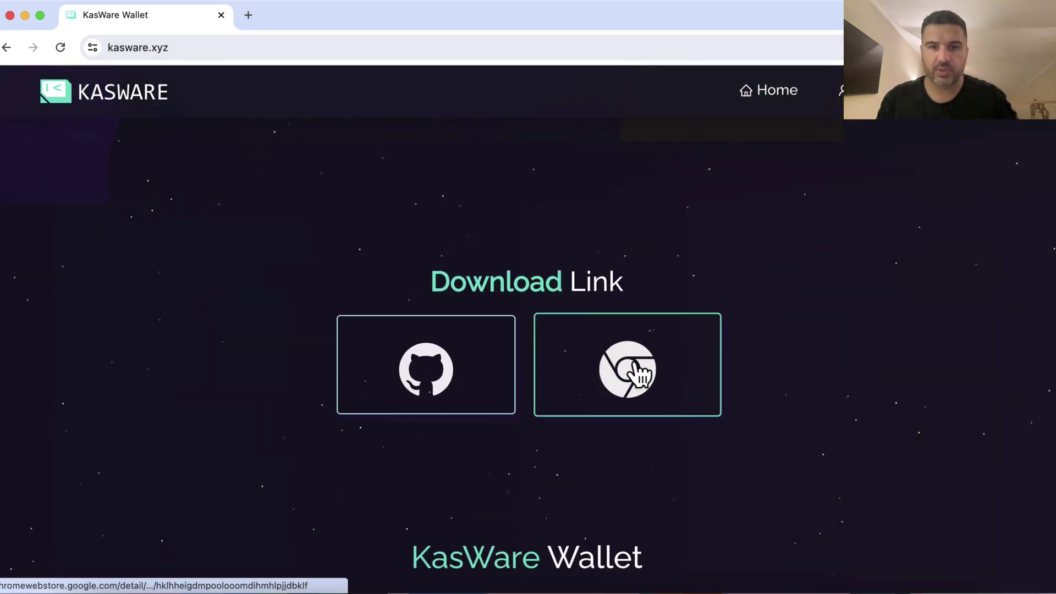
left_click(637, 364)
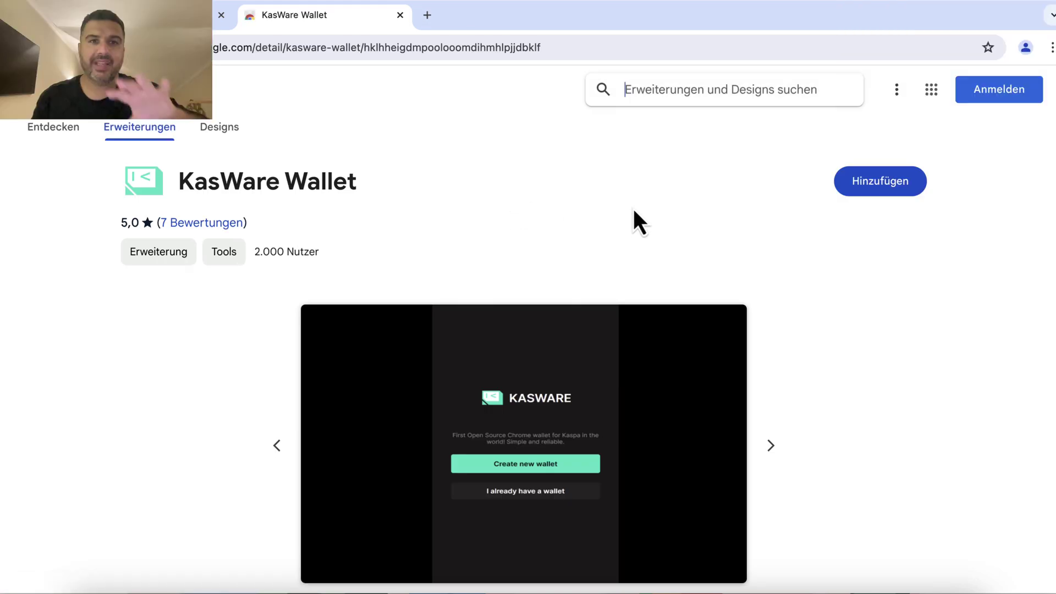
left_click(878, 187)
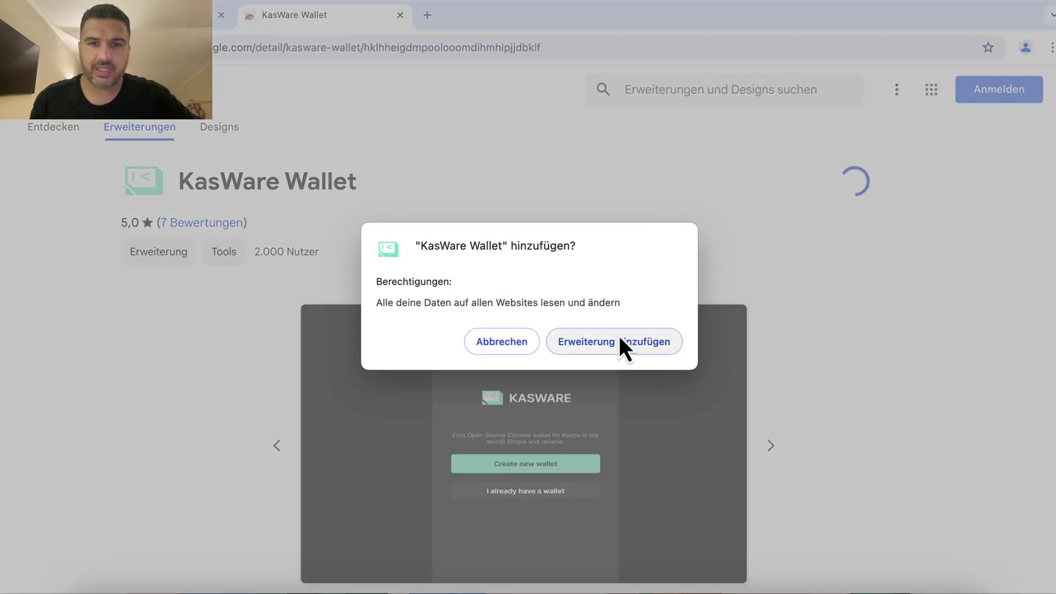
left_click(619, 341)
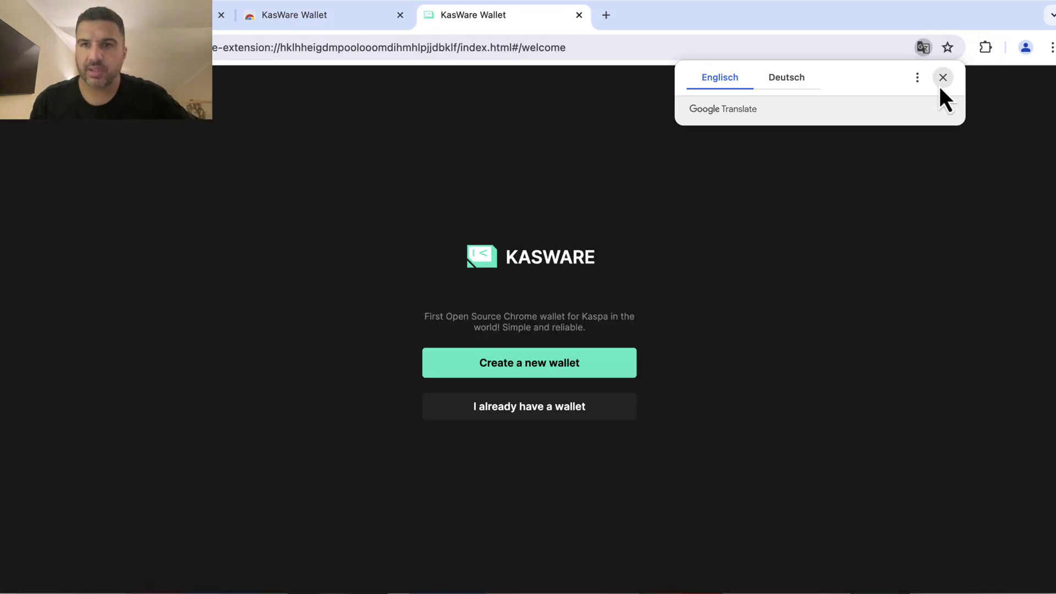
Dismiss the translation offer, pin KasWare Wallet to the toolbar, and choose 'Create a new wallet'
left_click(942, 79)
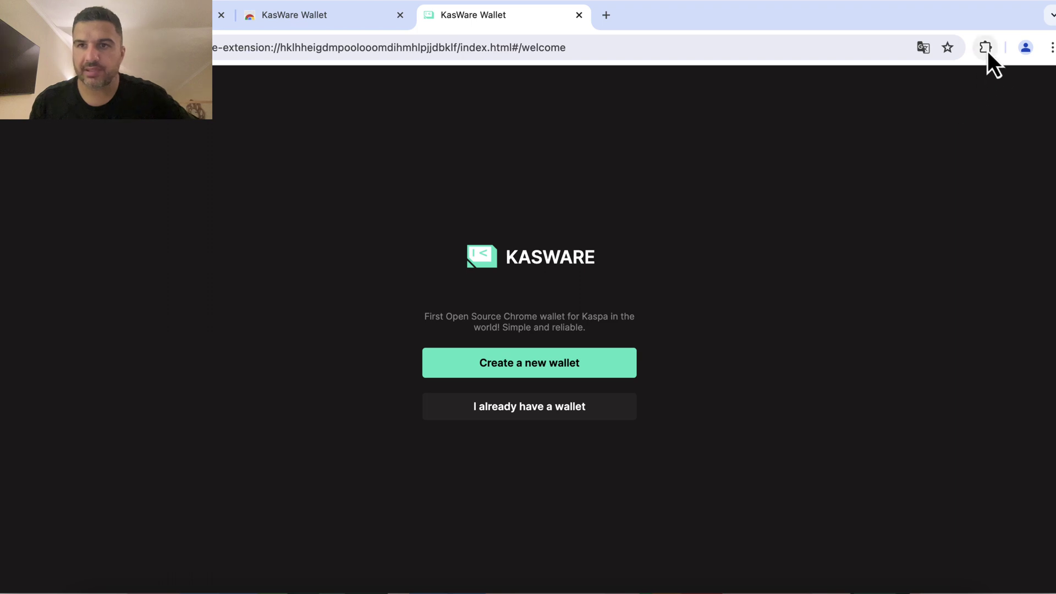
left_click(987, 49)
left_click(847, 163)
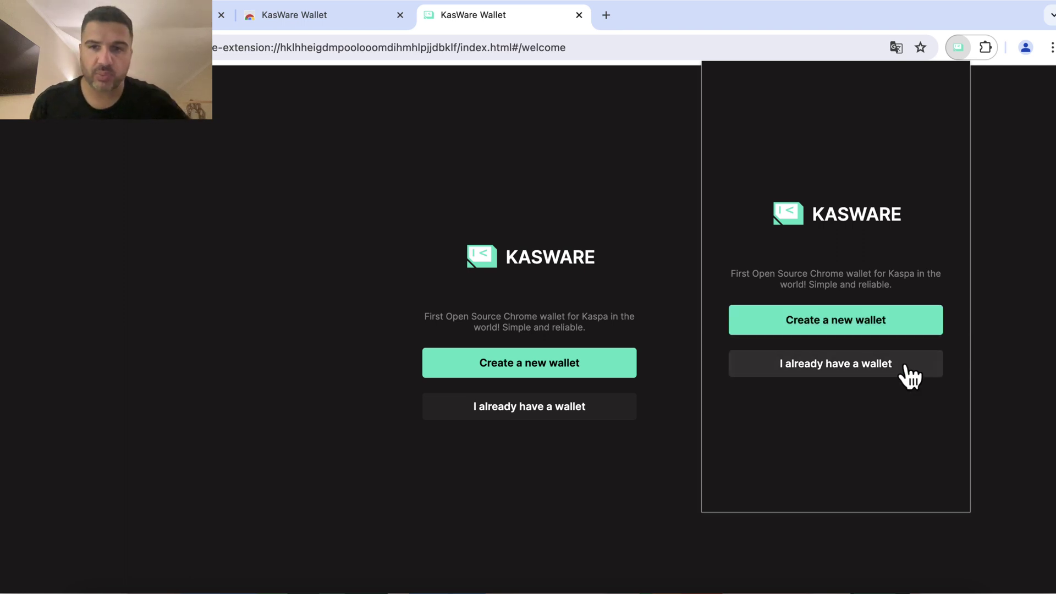
left_click(910, 322)
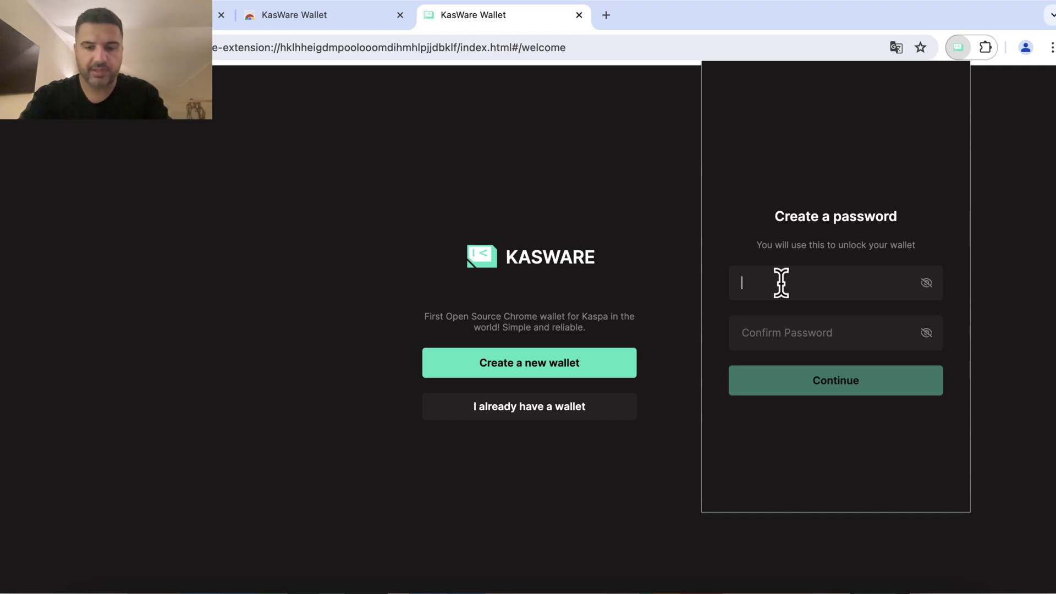
Enter the wallet password and repeat it in the Confirm Password field
type("••••••••")
key("Tab")
type("••••••••")
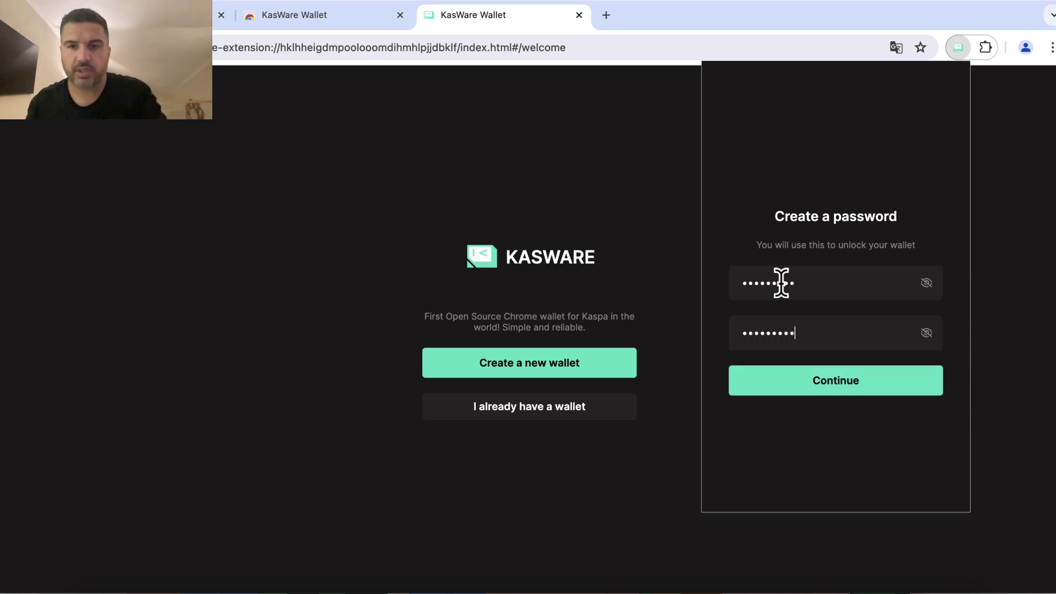
Continue to the seed phrase, preview the 24-word option, then settle on 12 words
left_click(775, 375)
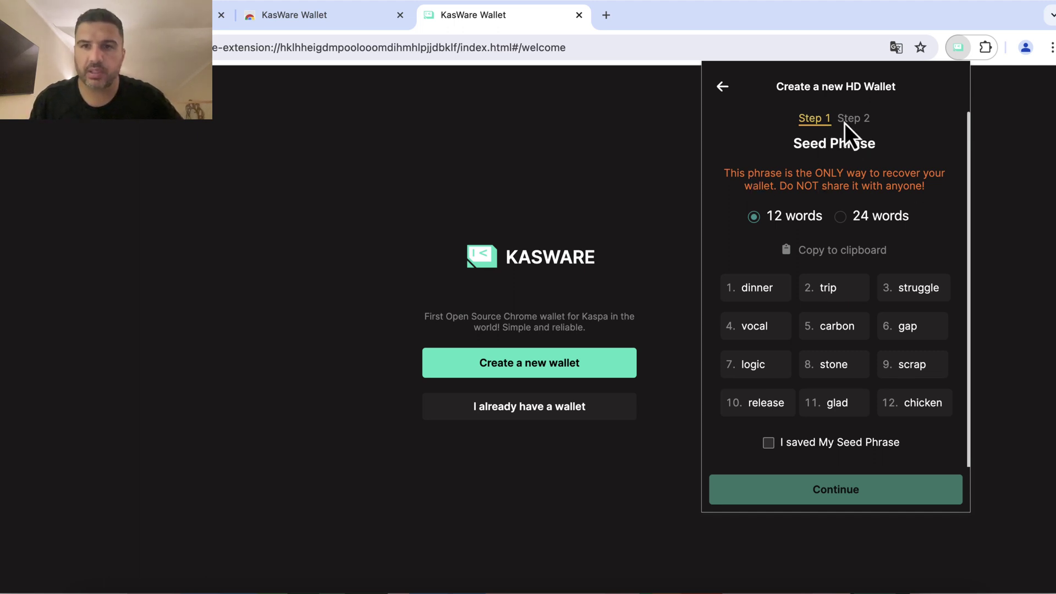
left_click(843, 219)
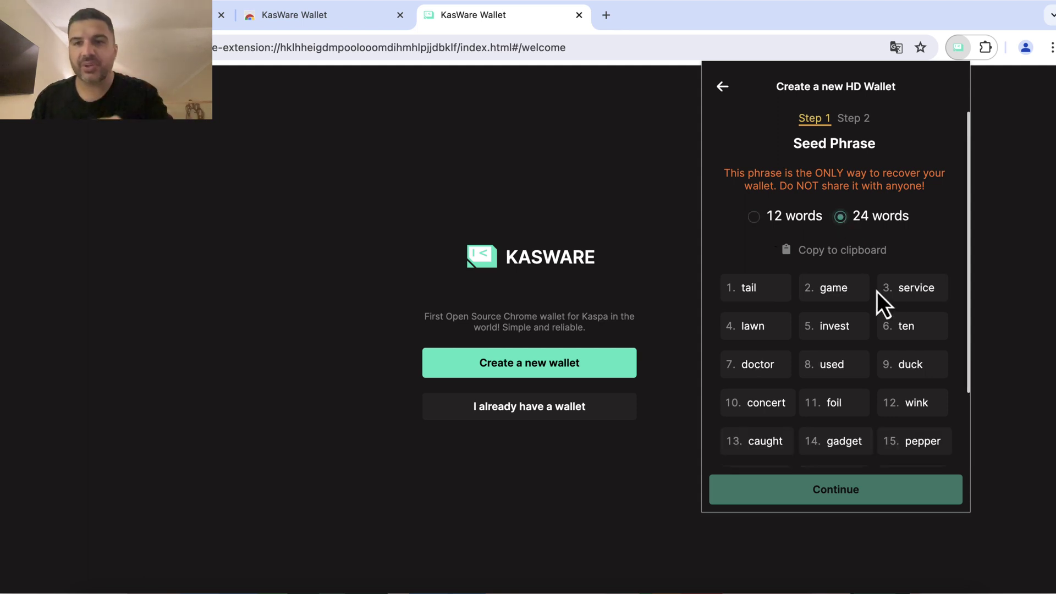
scroll(883, 293, "down", 3)
scroll(883, 294, "up", 2)
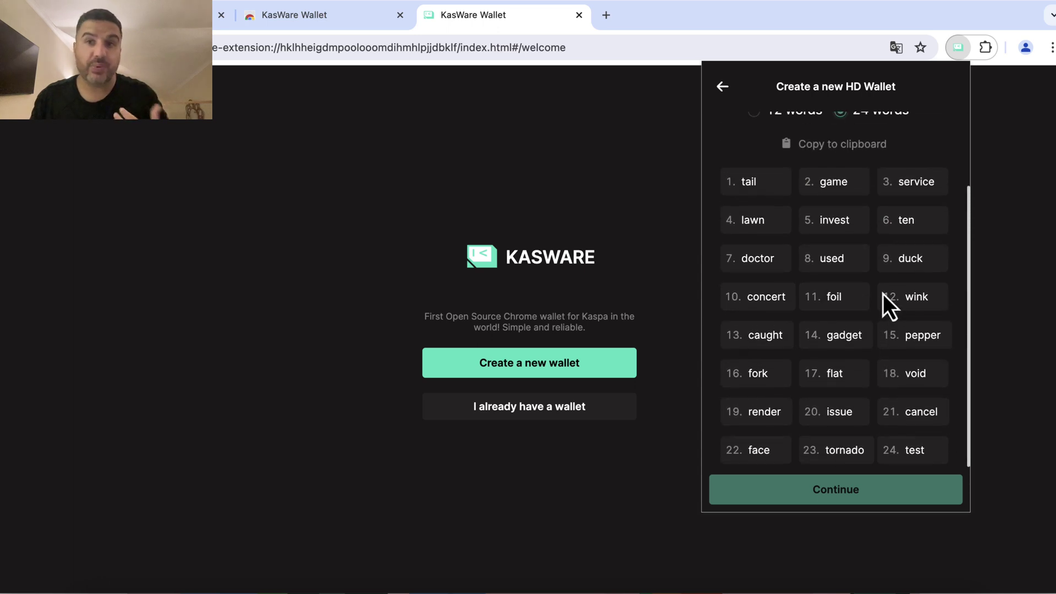
scroll(874, 358, "down", 2)
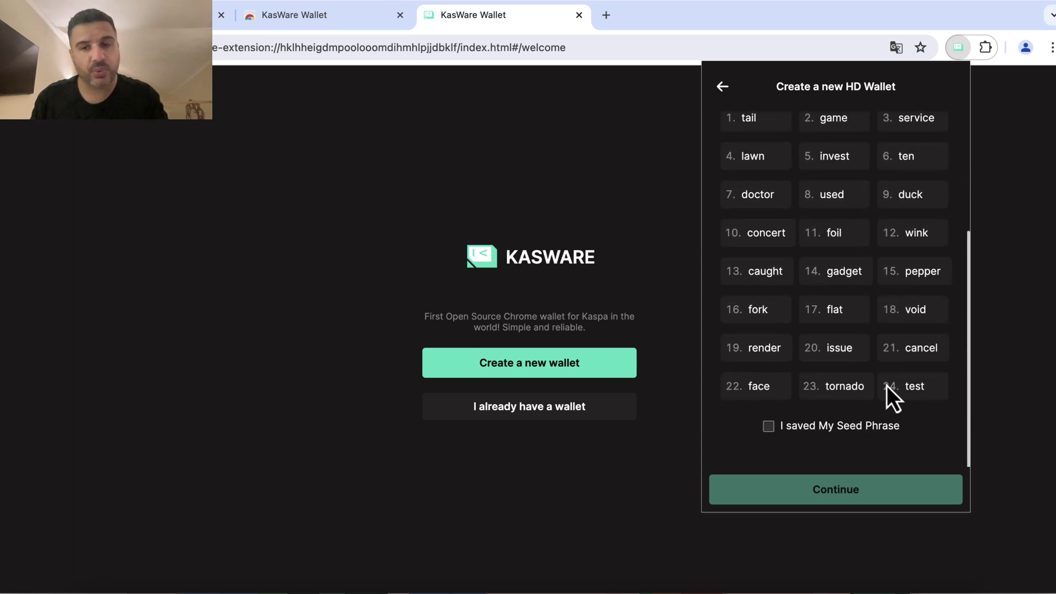
scroll(886, 383, "up", 3)
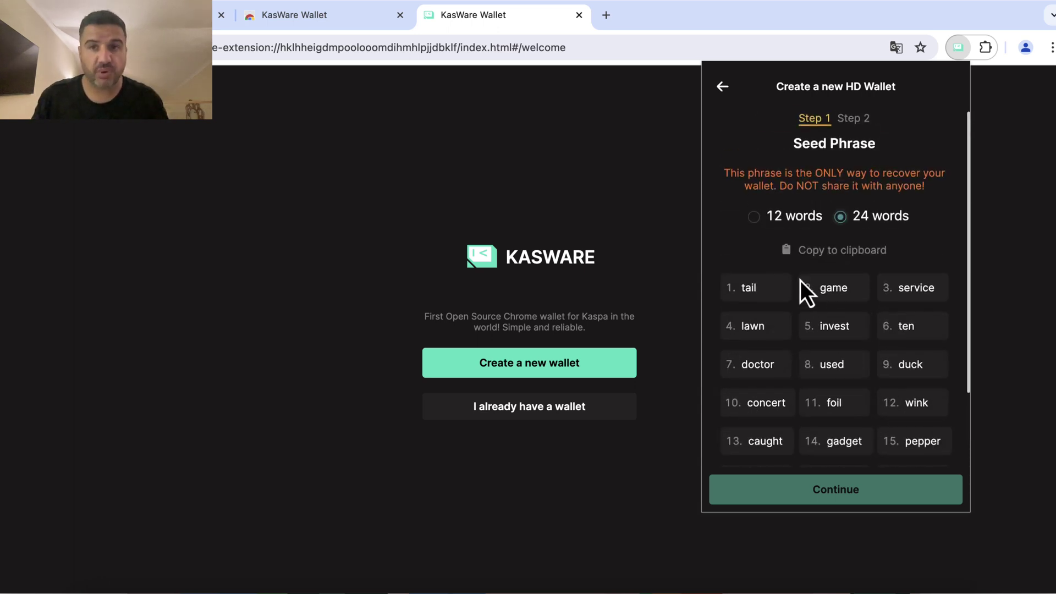
left_click(759, 218)
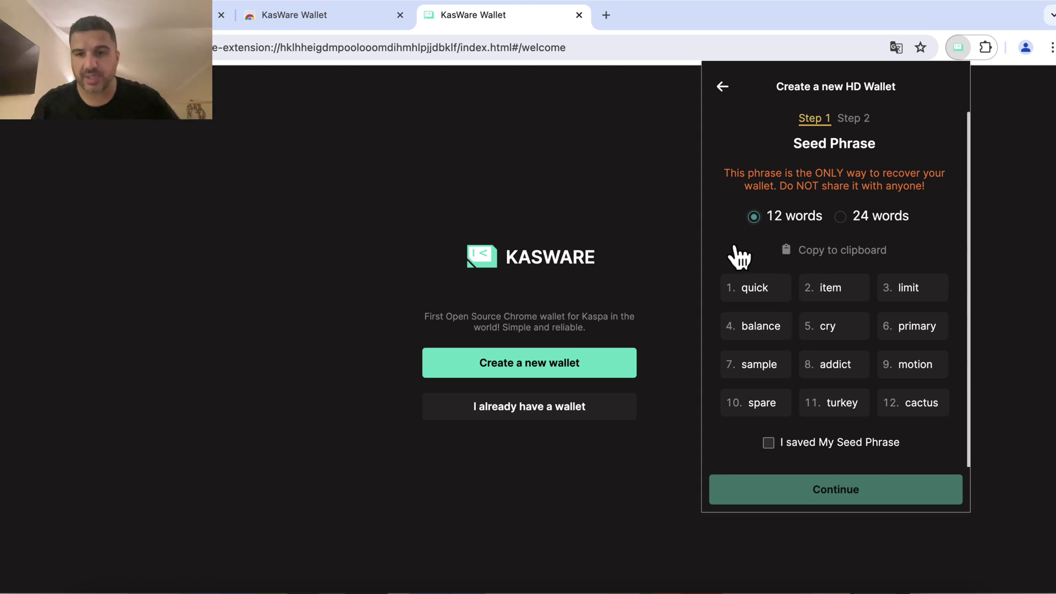
Confirm the seed phrase is saved, enter an optional passphrase, and finish creating the wallet
left_click(769, 443)
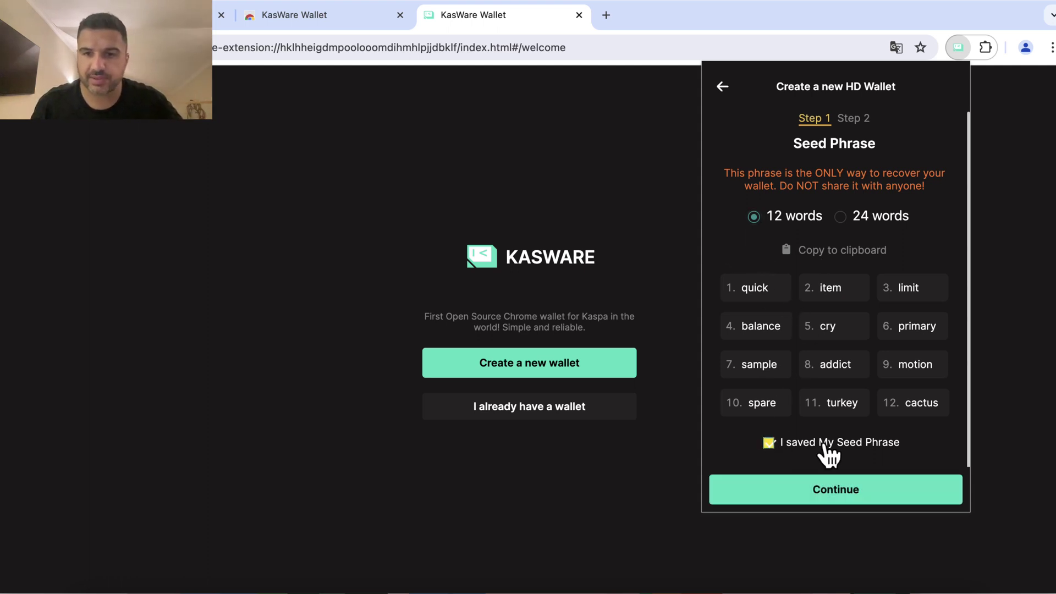
left_click(825, 485)
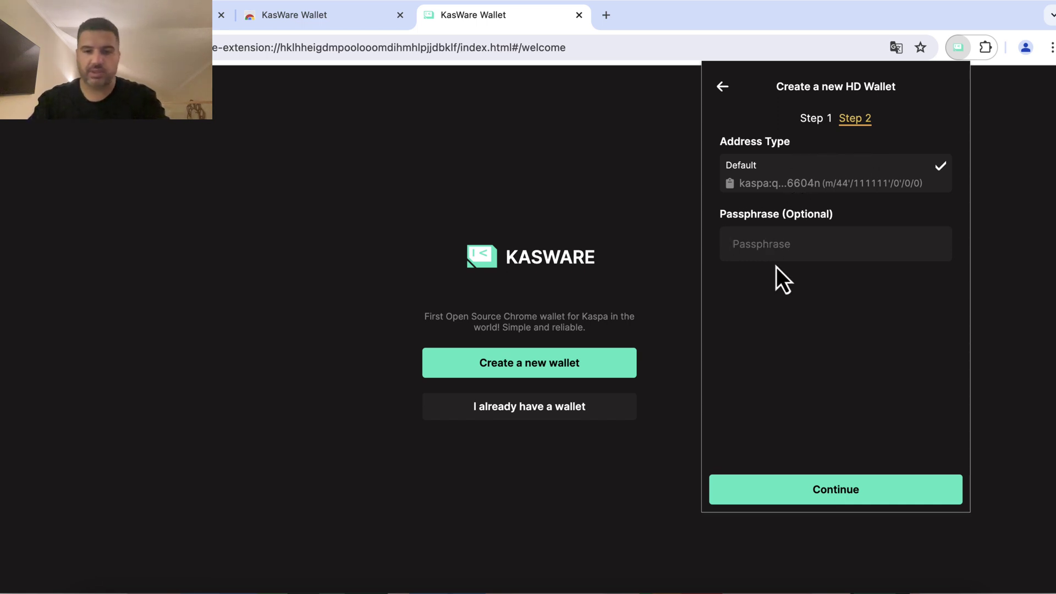
type("Tutori")
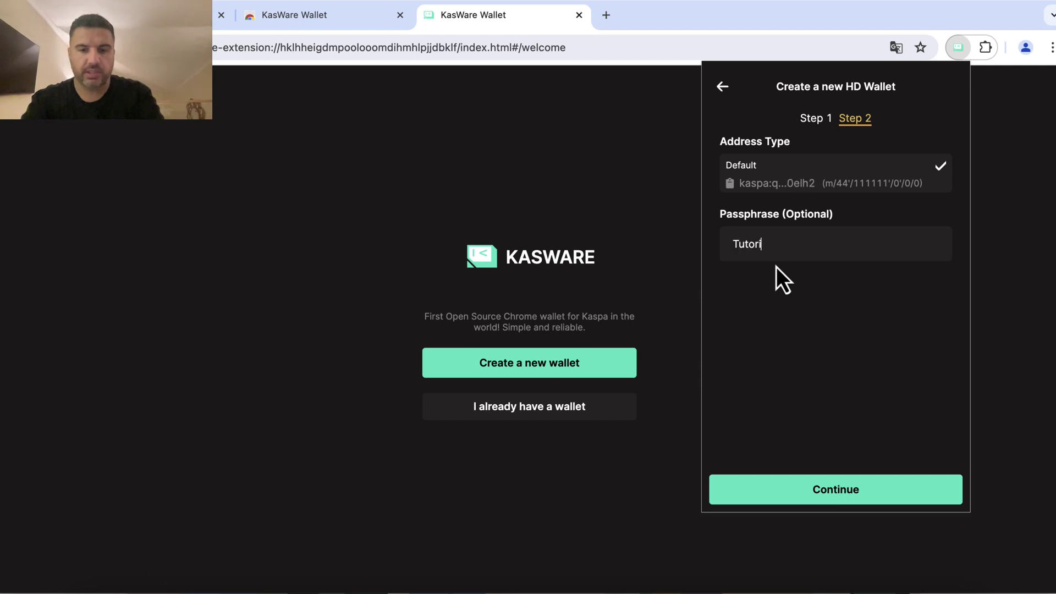
type("al123")
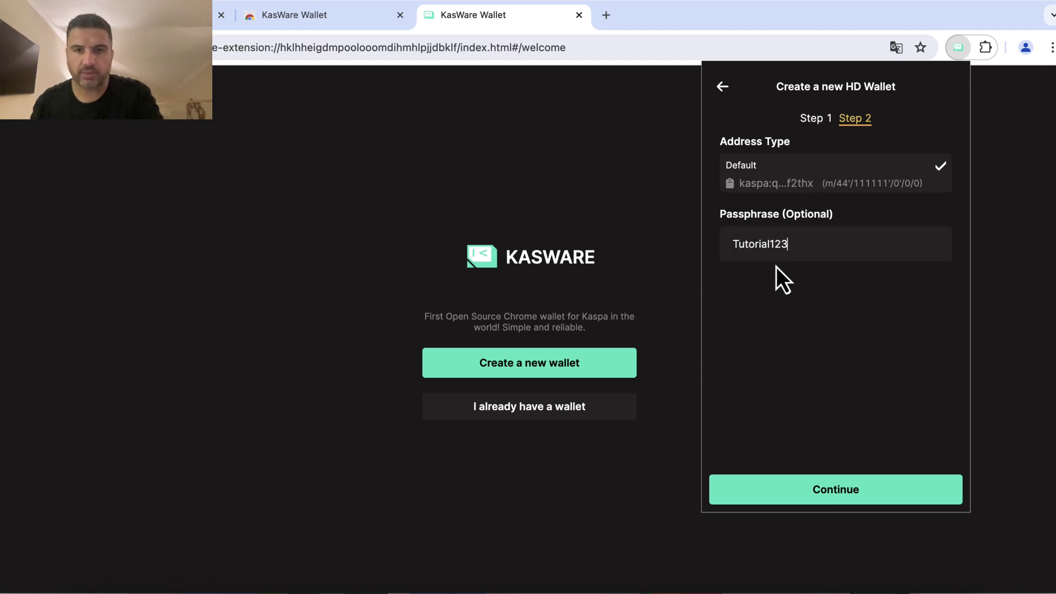
type("4")
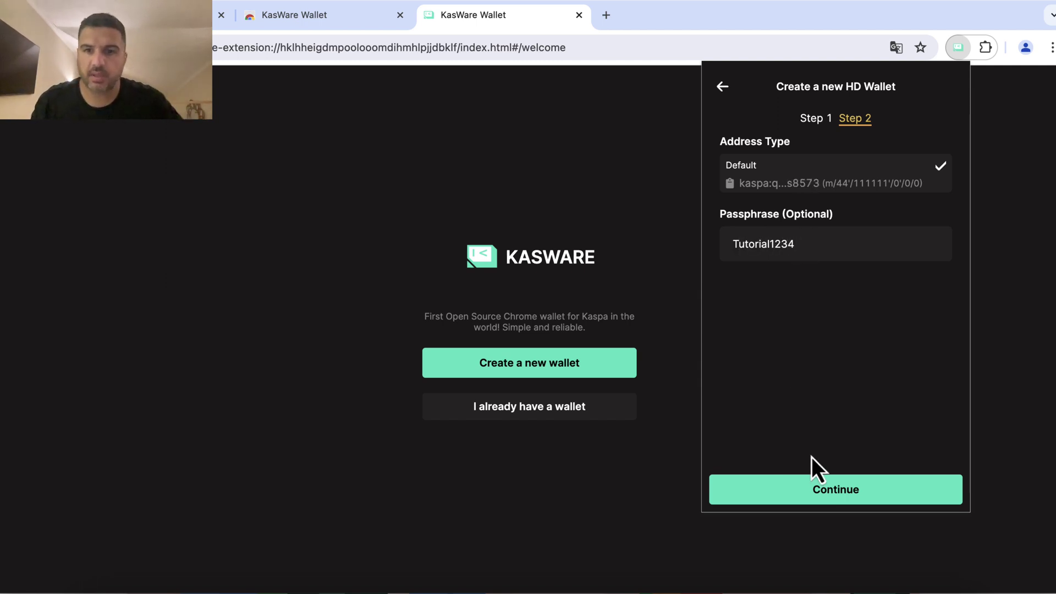
left_click(849, 498)
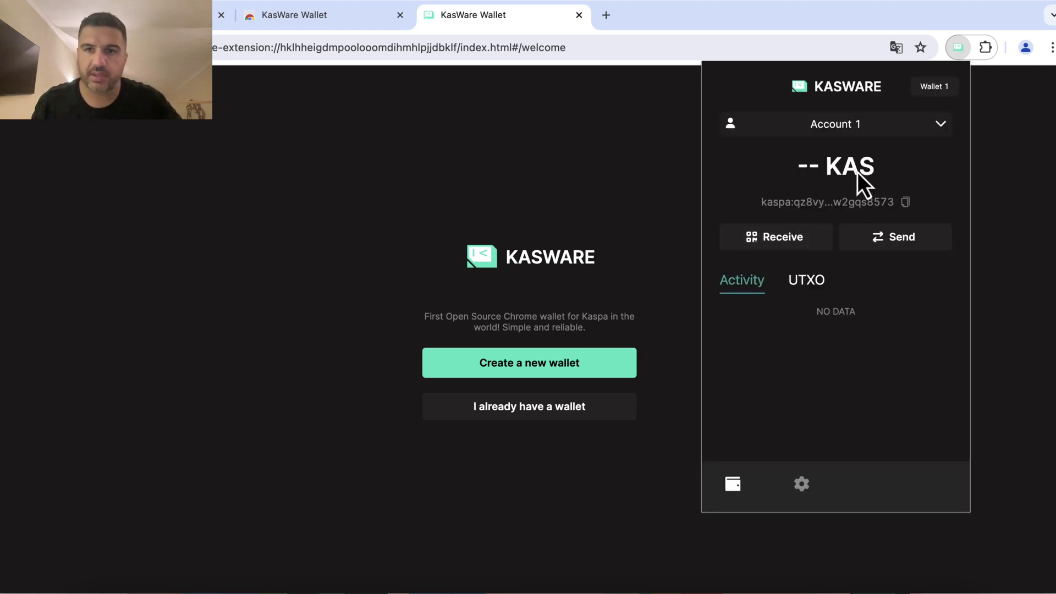
Copy Account 1's Kaspa receiving address from the Receive screen and return home
mouse_move(856, 171)
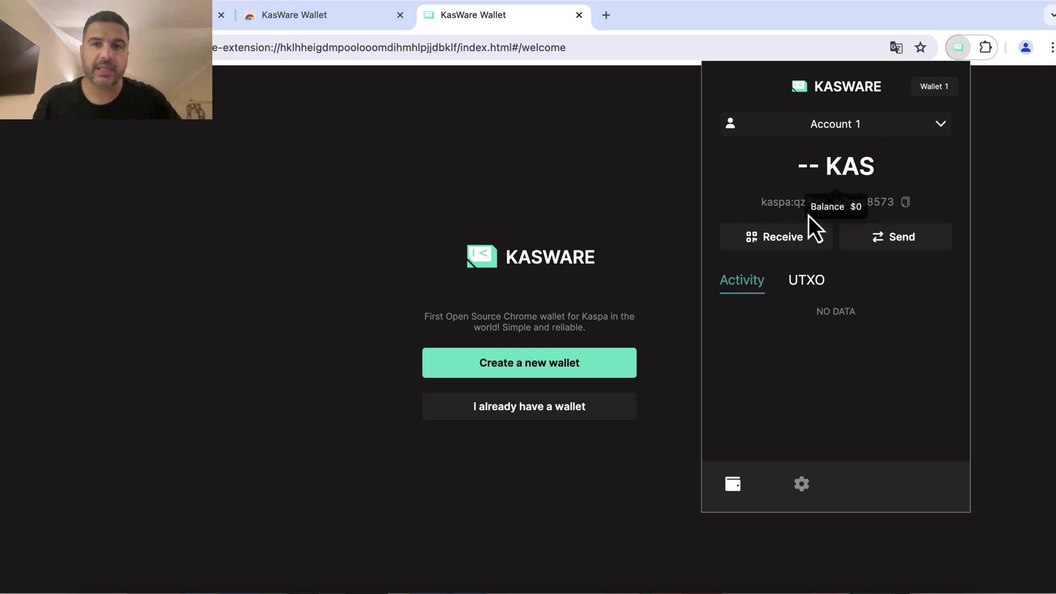
left_click(786, 248)
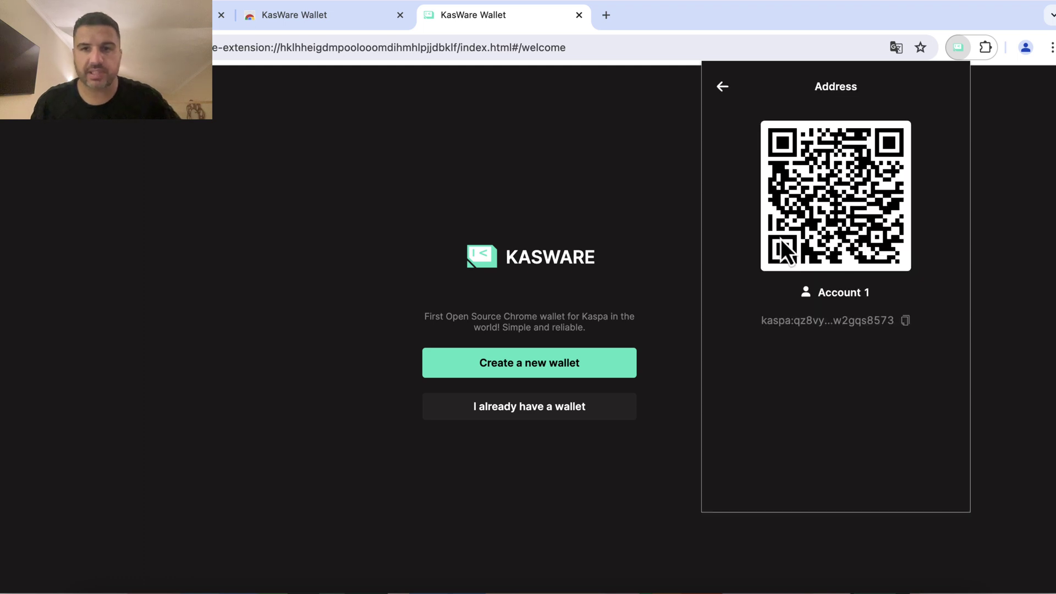
left_click(905, 321)
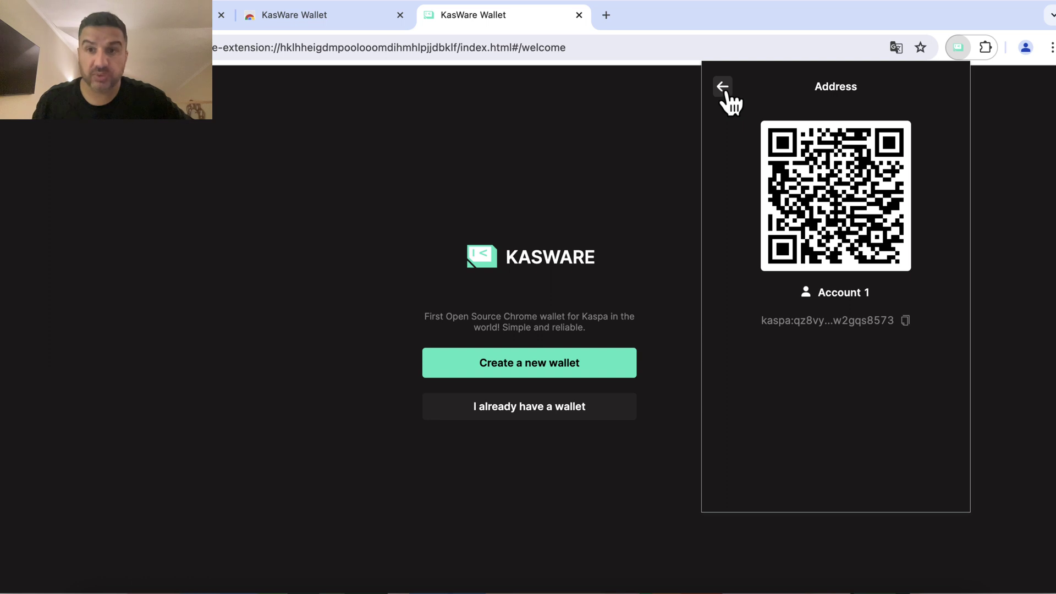
left_click(723, 86)
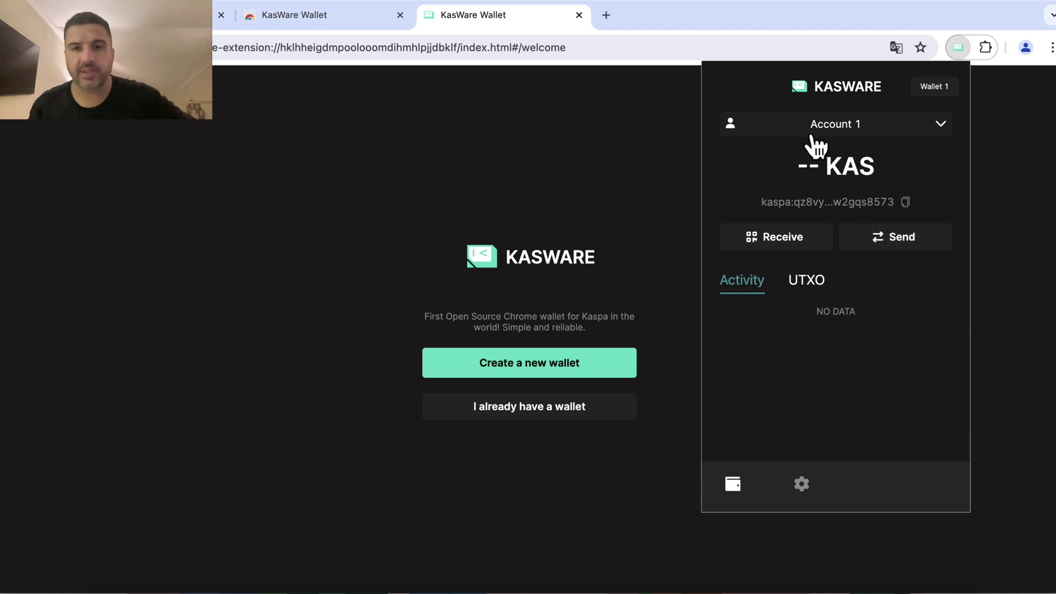
mouse_move(790, 156)
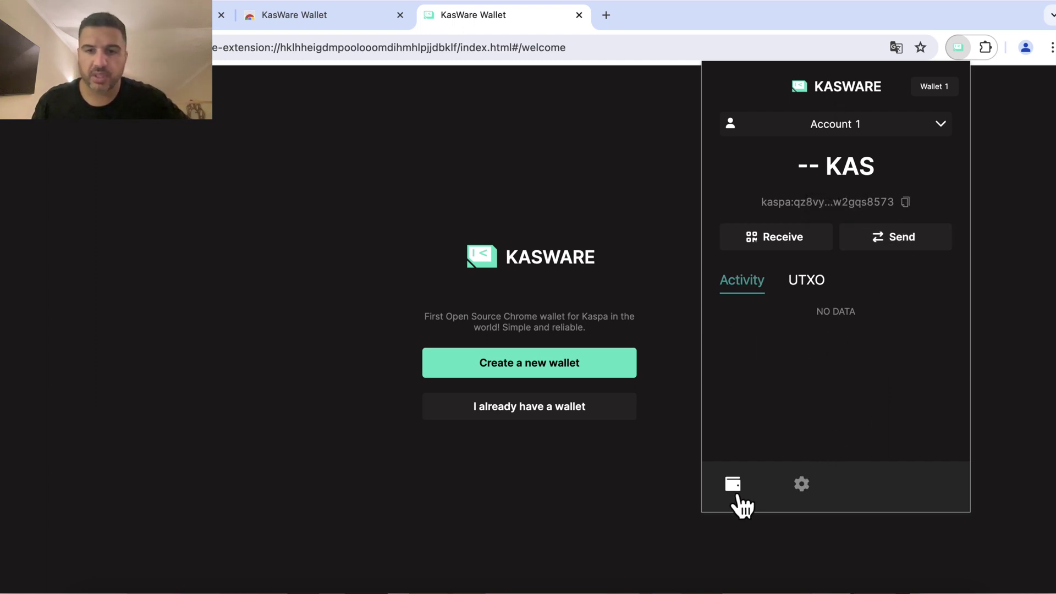
Review the settings showing Kaspa Mainnet and version 0.5.0, then go back to Account 1
left_click(801, 485)
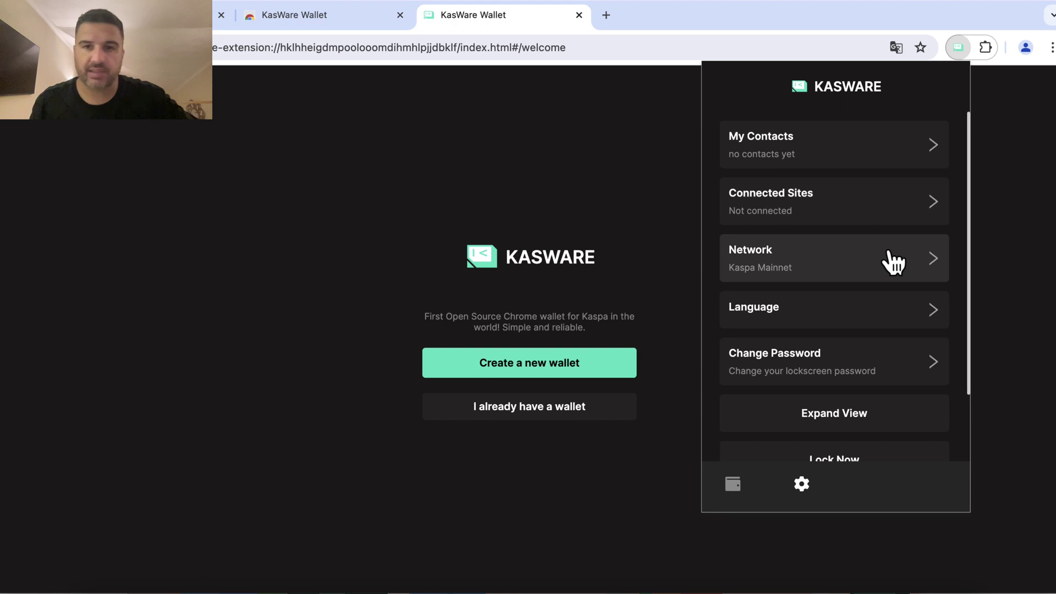
scroll(866, 267, "down", 3)
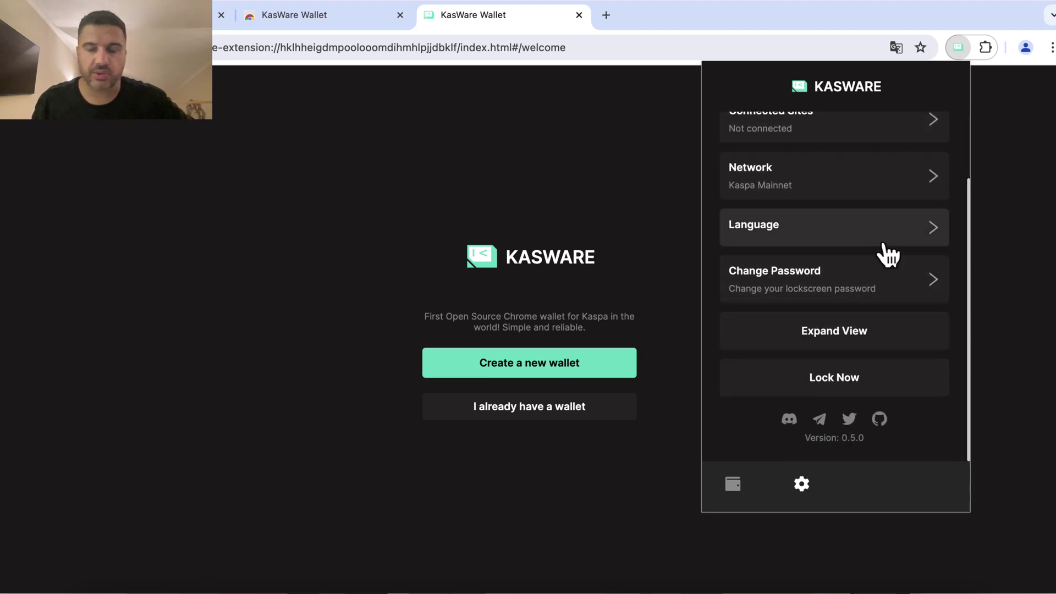
scroll(857, 275, "up", 3)
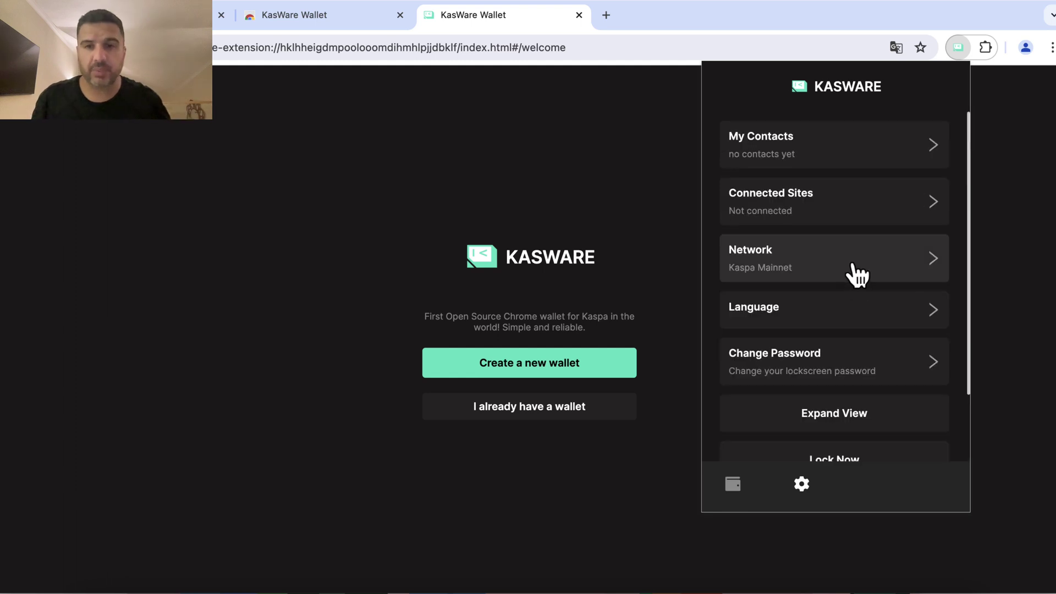
scroll(836, 303, "down", 3)
scroll(816, 319, "up", 3)
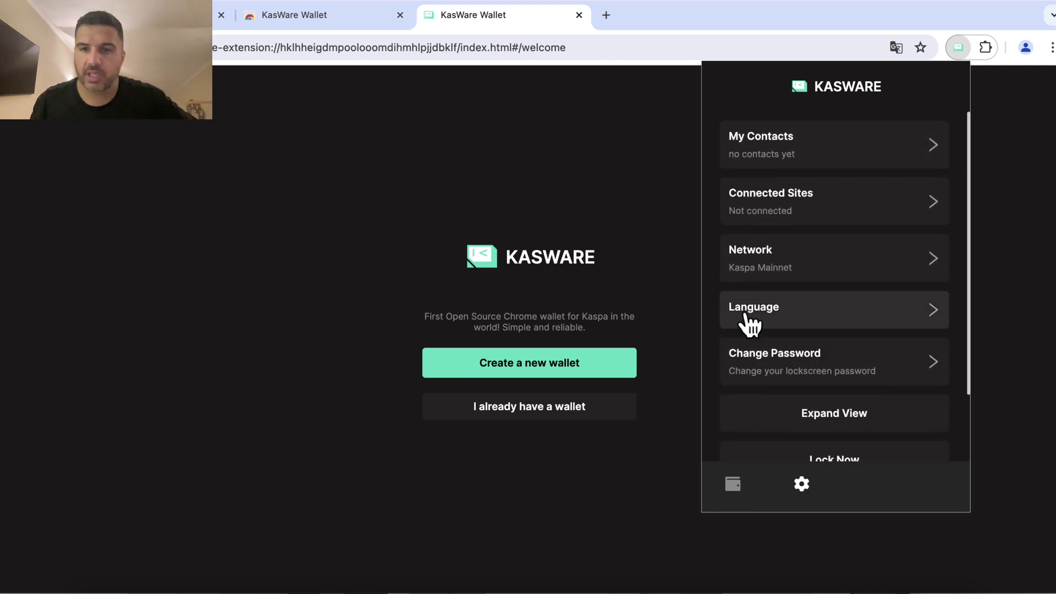
left_click(734, 486)
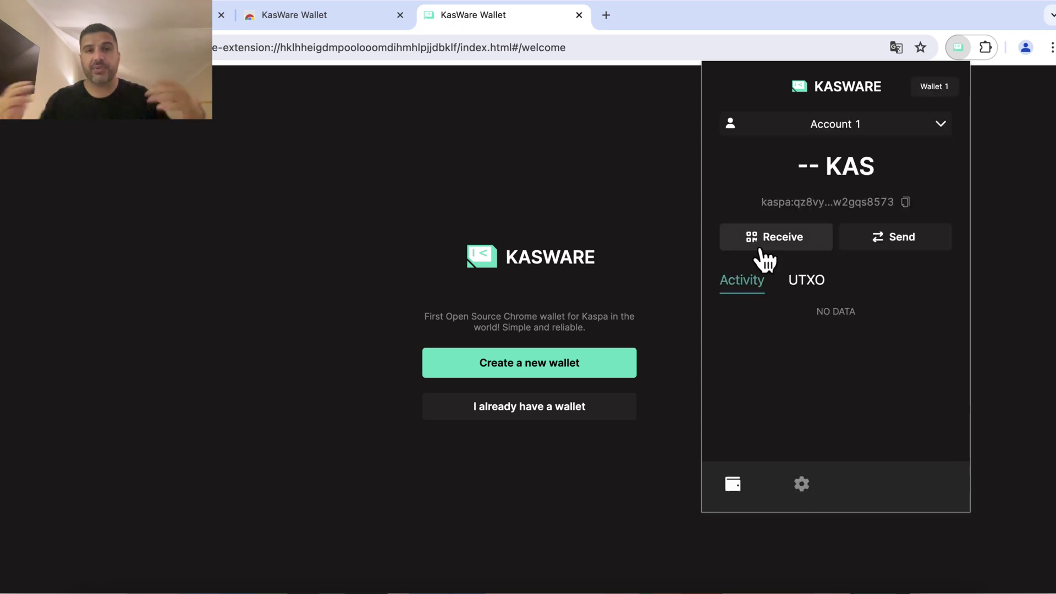